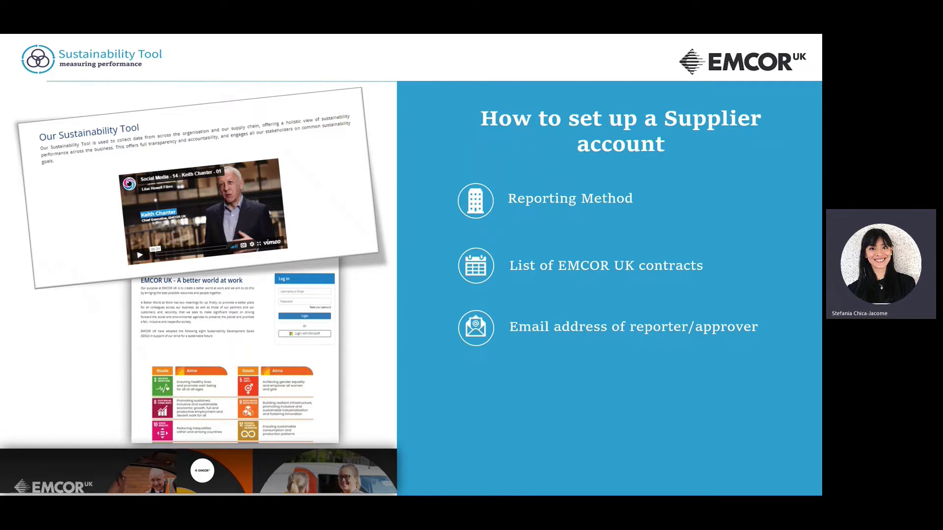
Switch from the PowerPoint slideshow to the Sustainability Tool registration page in Chrome
key("alt+Tab")
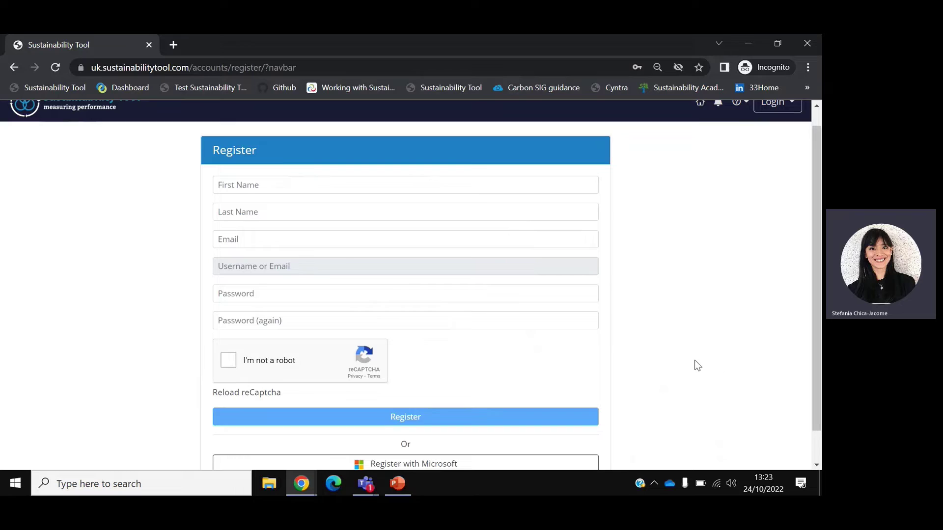
In the signed-in window, open the report due for 1st–30th Sep 22 under Reporting Package
key("alt+Tab")
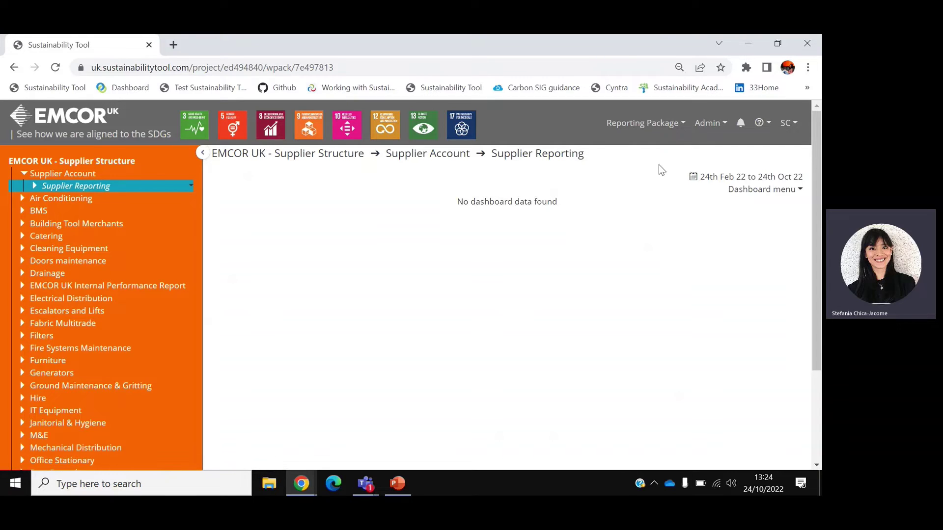
left_click(651, 126)
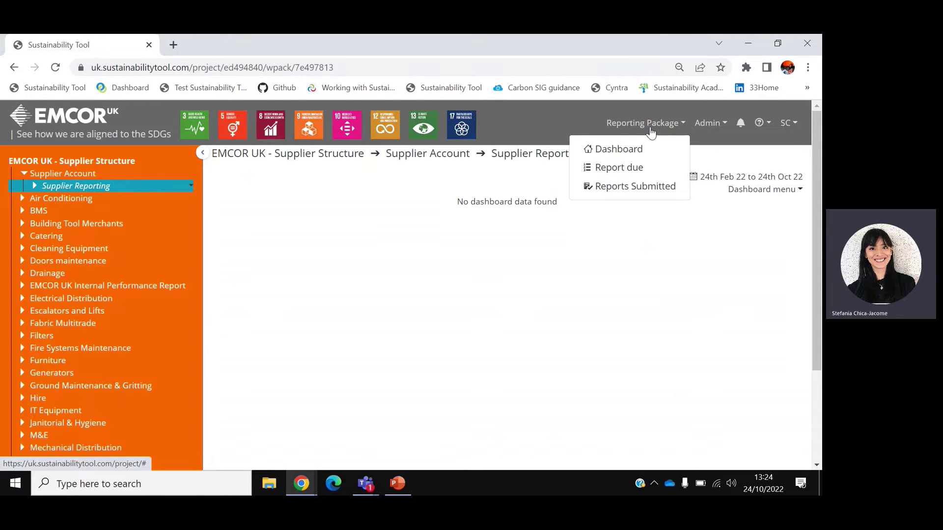
left_click(655, 169)
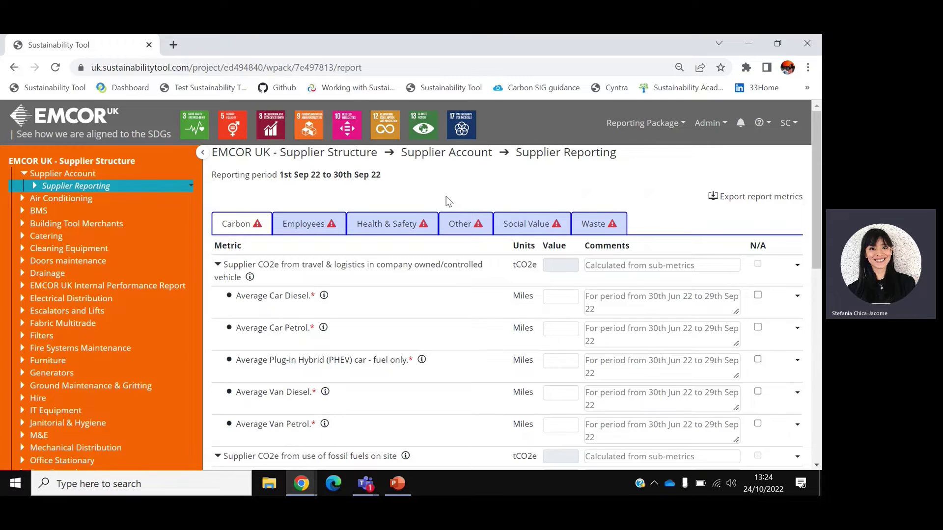
Zoom the browser out (Ctrl+minus) so more Carbon metric rows are visible
key("ctrl+minus")
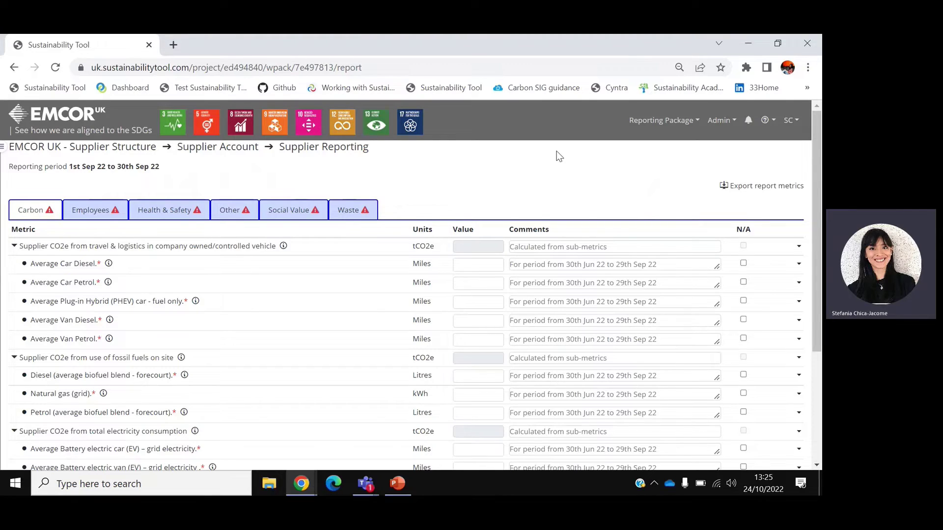
Enter 1000 miles for Average Car Diesel and add the spell-checked comment 'Insert comment here'
scroll(558, 156, "down", 2)
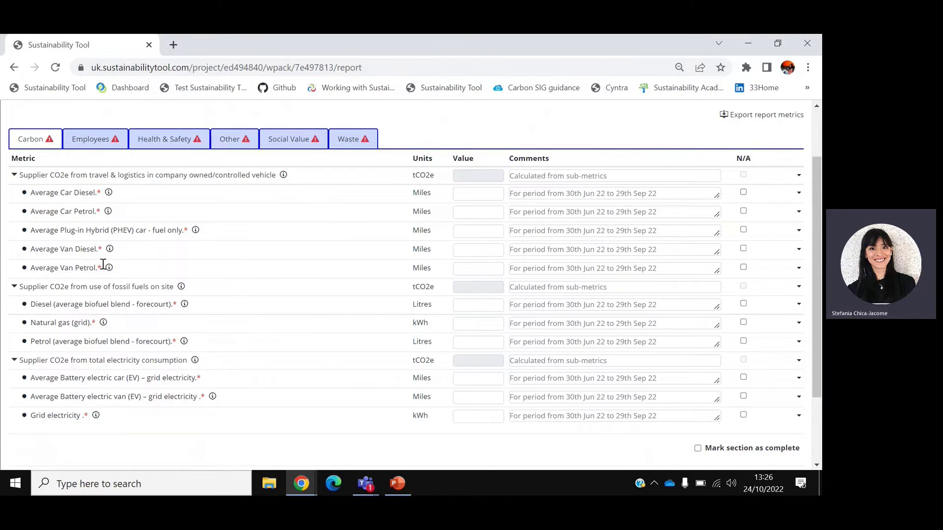
left_click(476, 194)
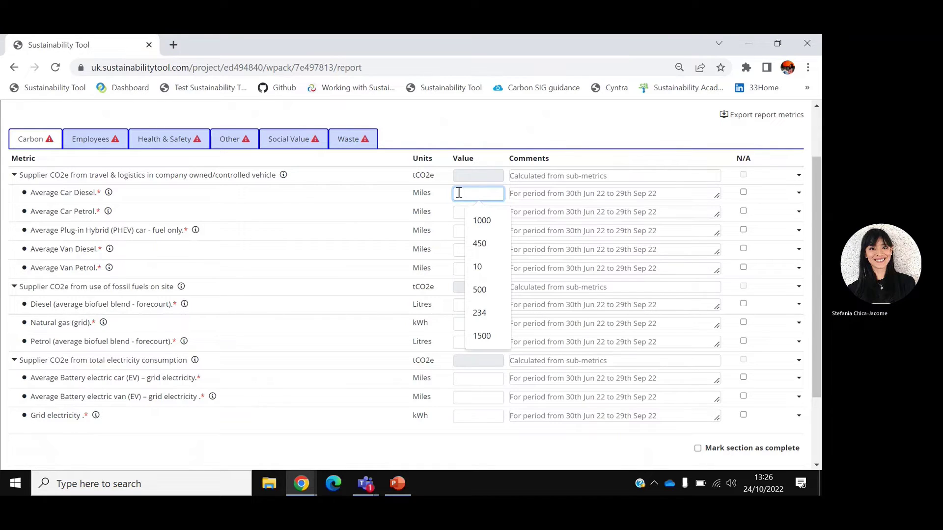
left_click(481, 220)
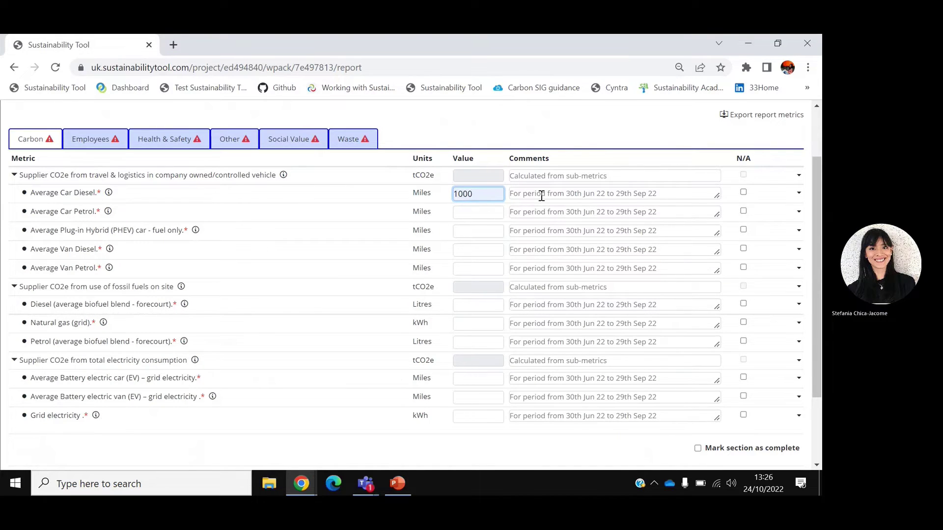
left_click(543, 195)
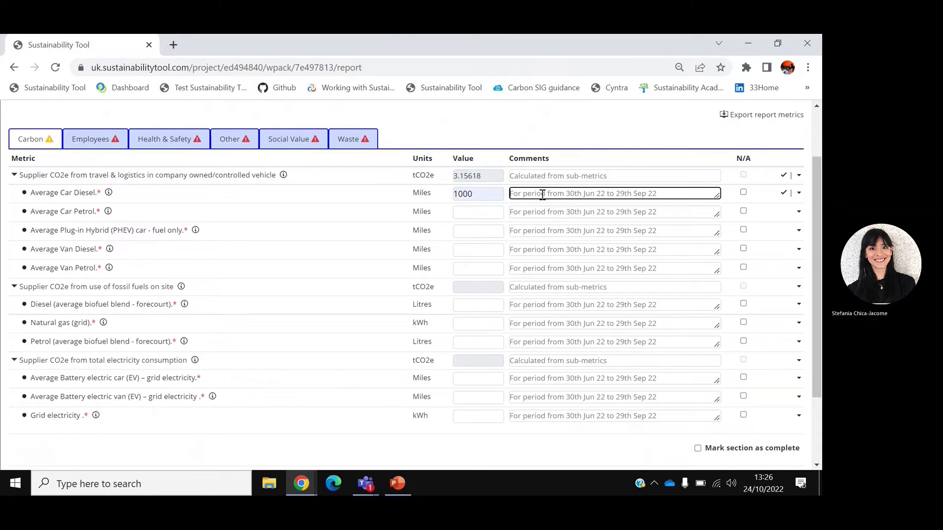
type("Inse")
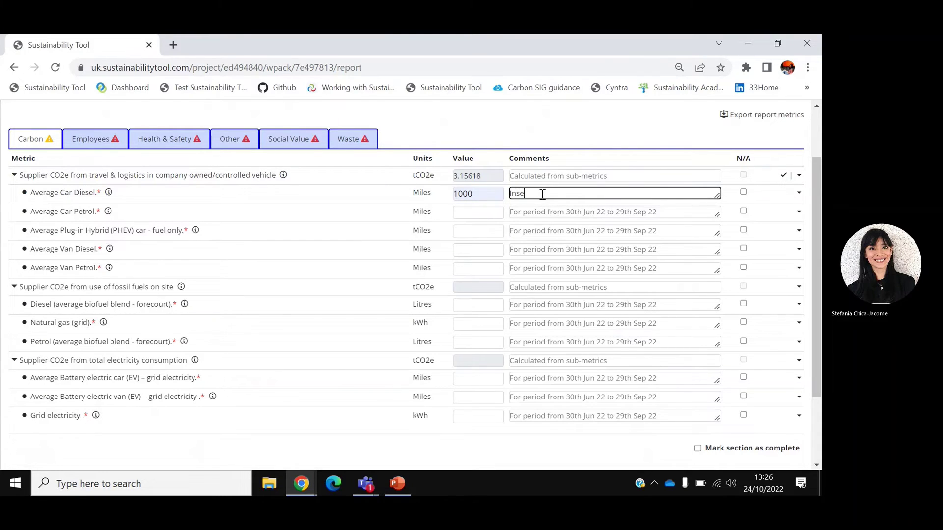
type("rt comment here")
right_click(553, 198)
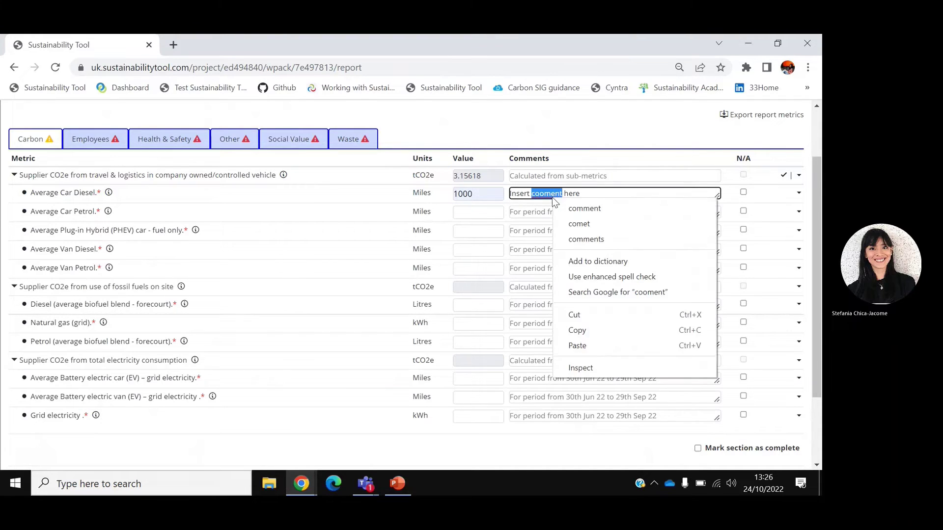
left_click(568, 211)
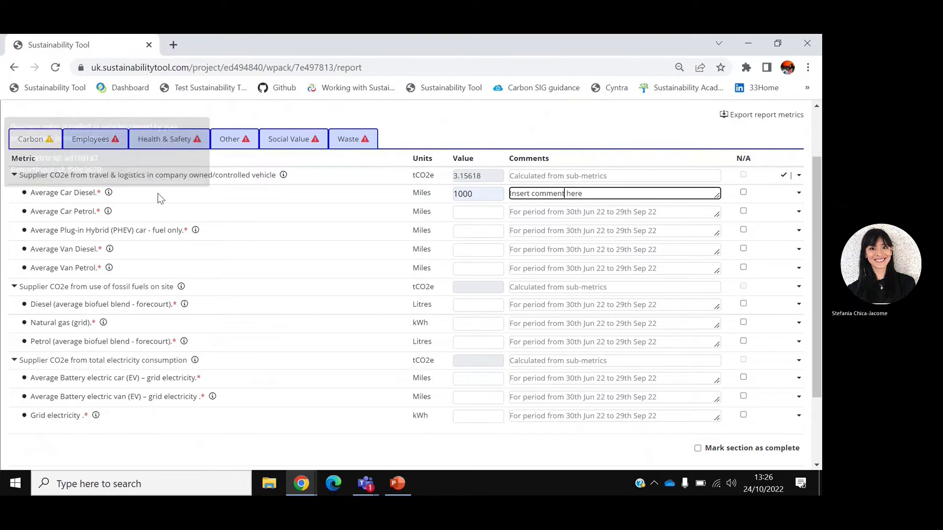
Tick the N/A boxes for Average Car Petrol, Plug-in Hybrid, Van Diesel and Van Petrol
mouse_move(107, 195)
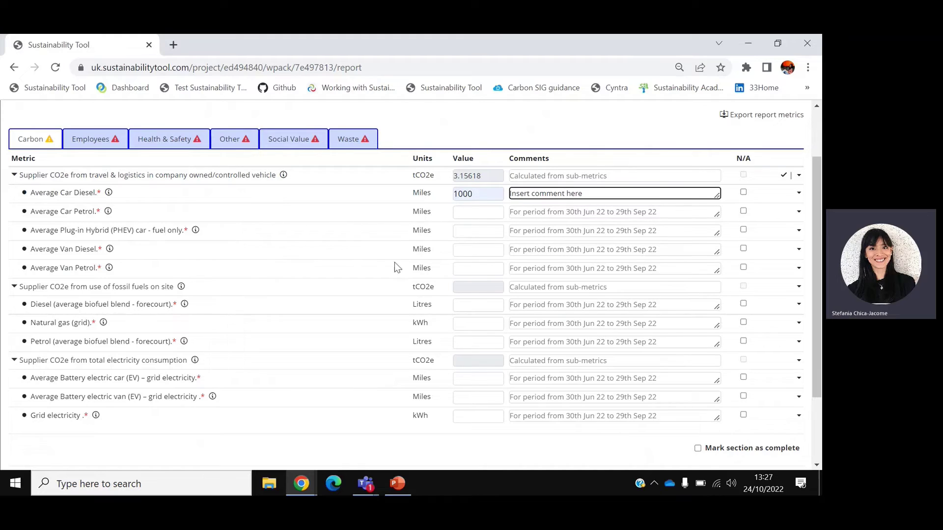
left_click(744, 212)
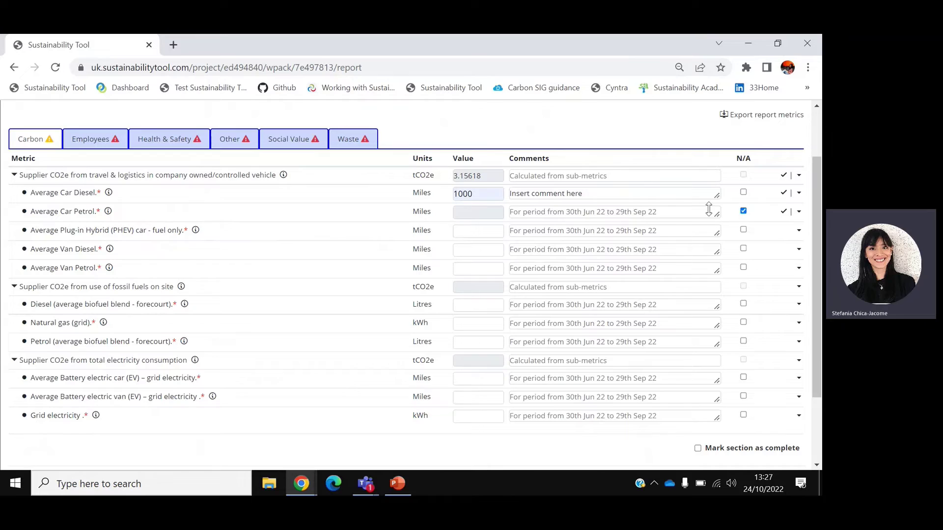
left_click(744, 230)
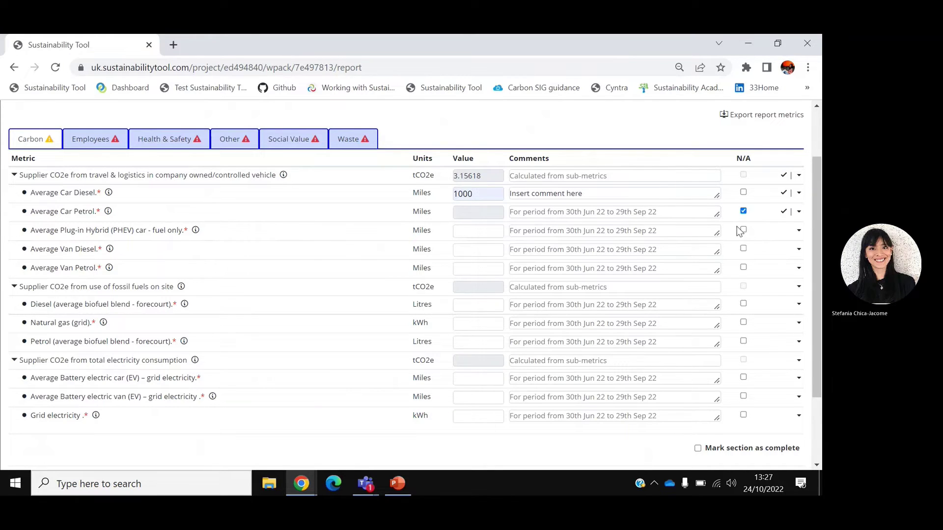
left_click(743, 249)
left_click(744, 268)
scroll(217, 223, "down", 2)
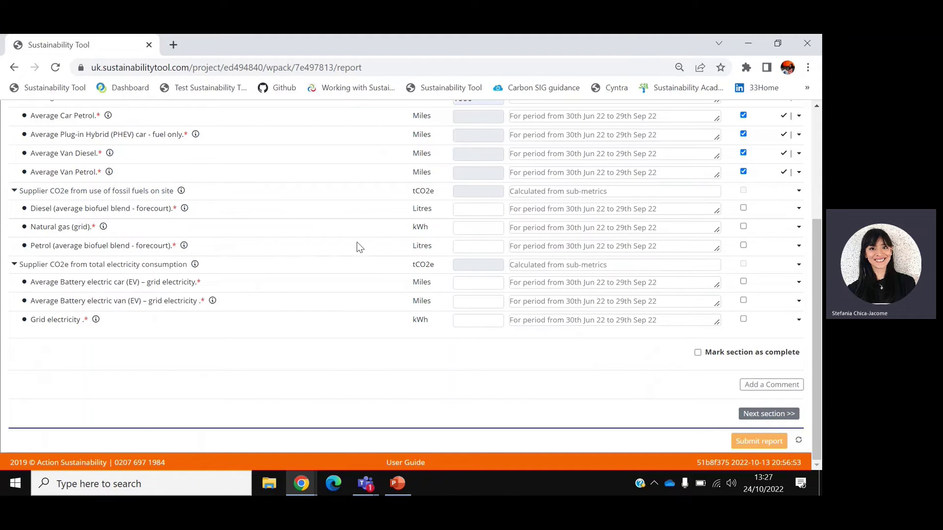
Enter Diesel 400 litres and Natural gas 1000 kWh, and tick Petrol N/A
left_click(480, 211)
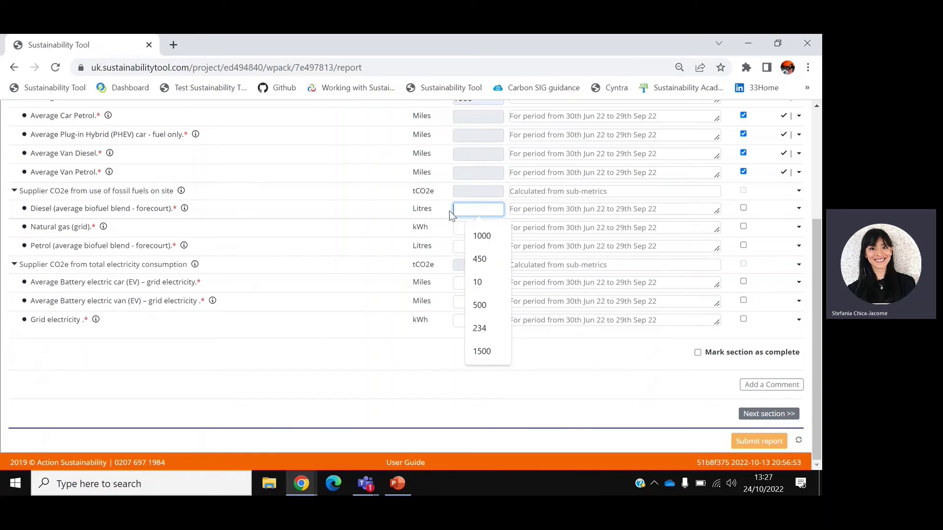
type("4")
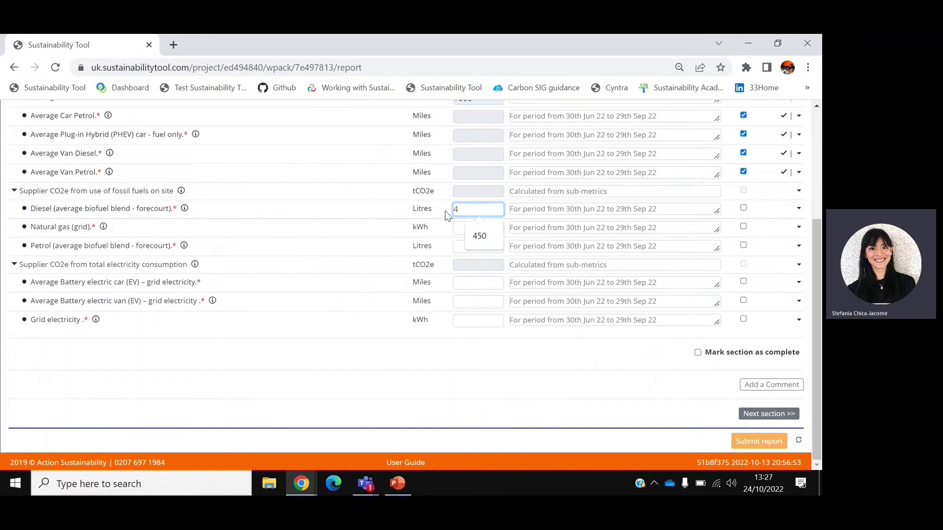
type("00")
left_click(484, 228)
type("100")
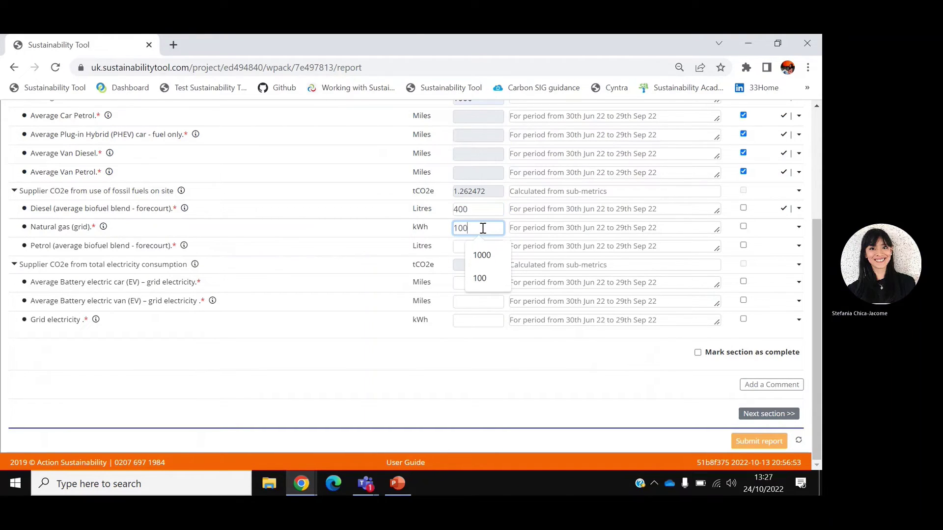
type("0")
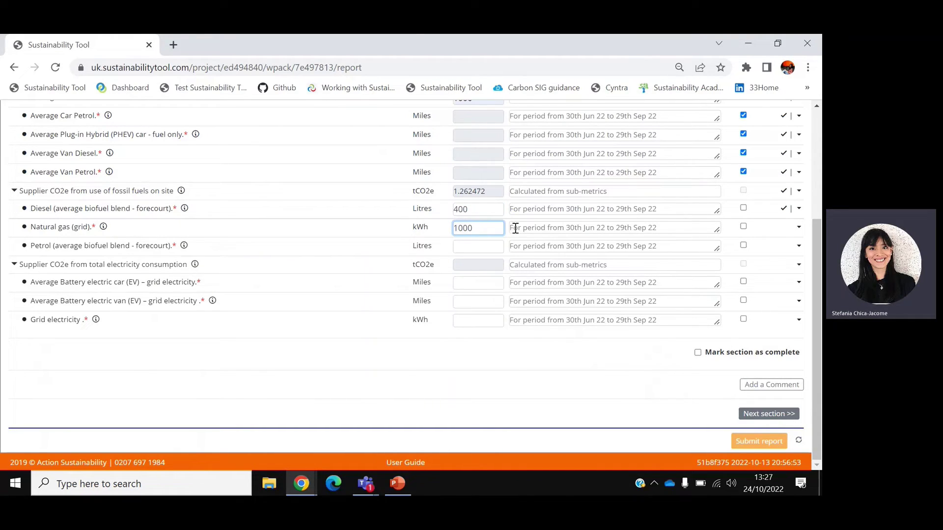
left_click(743, 245)
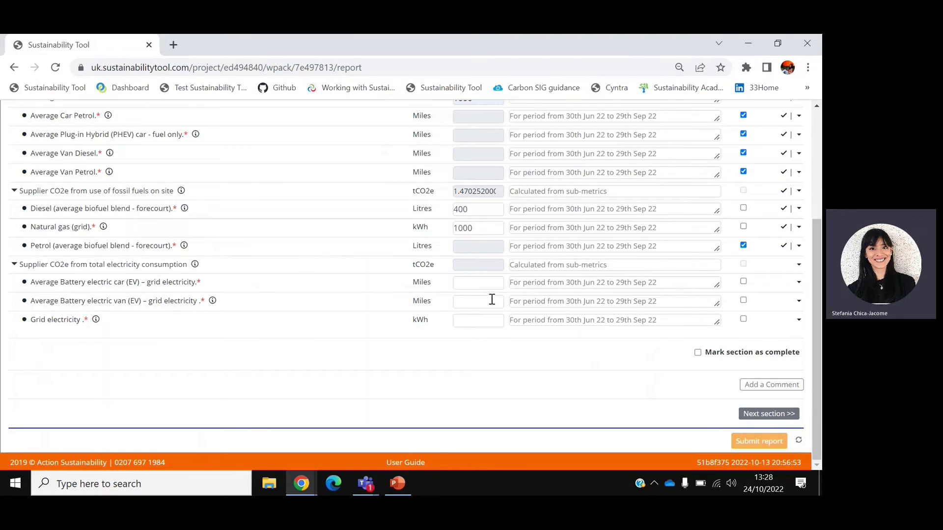
Enter 34373323 kWh for Grid electricity, then advance to the Employees section
left_click(487, 325)
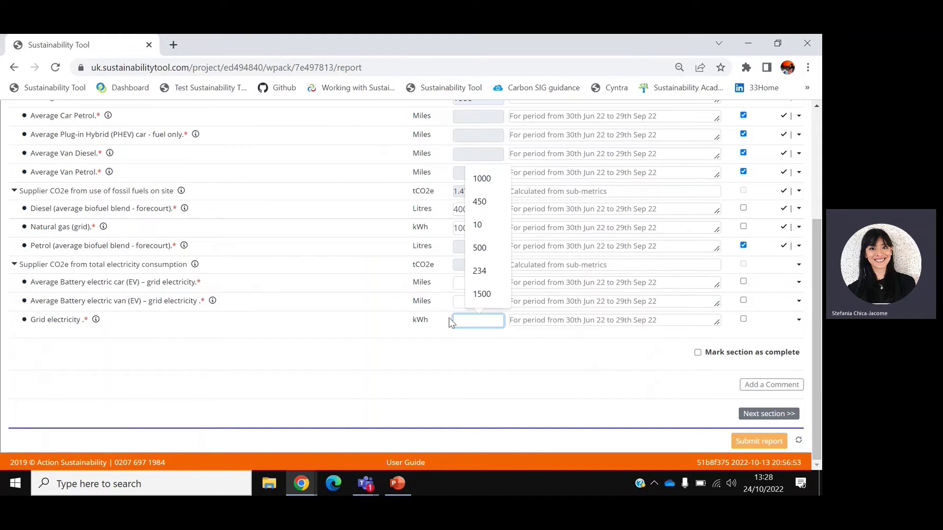
type("34373323")
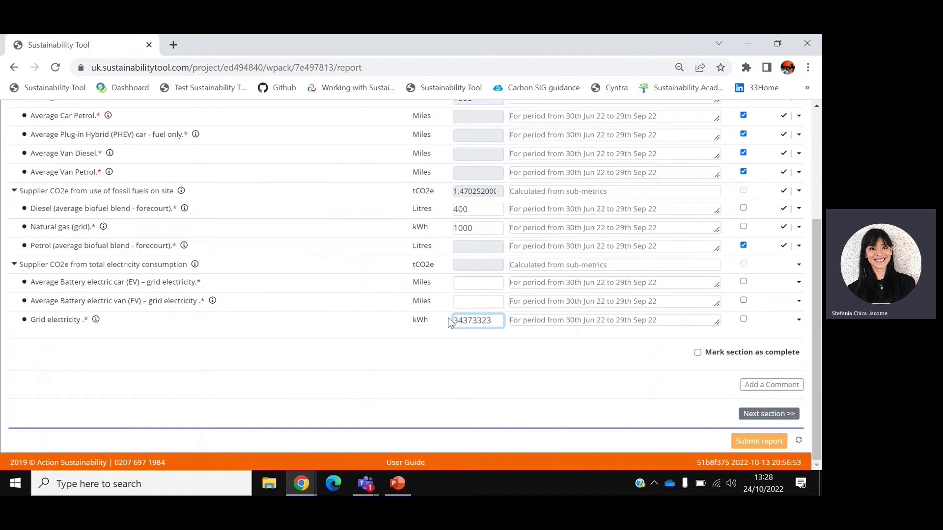
left_click(745, 287)
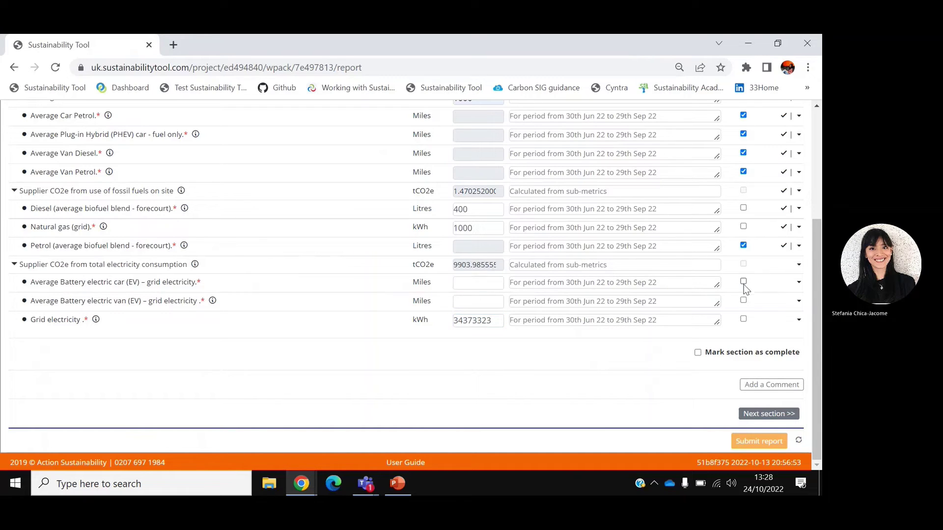
left_click(774, 415)
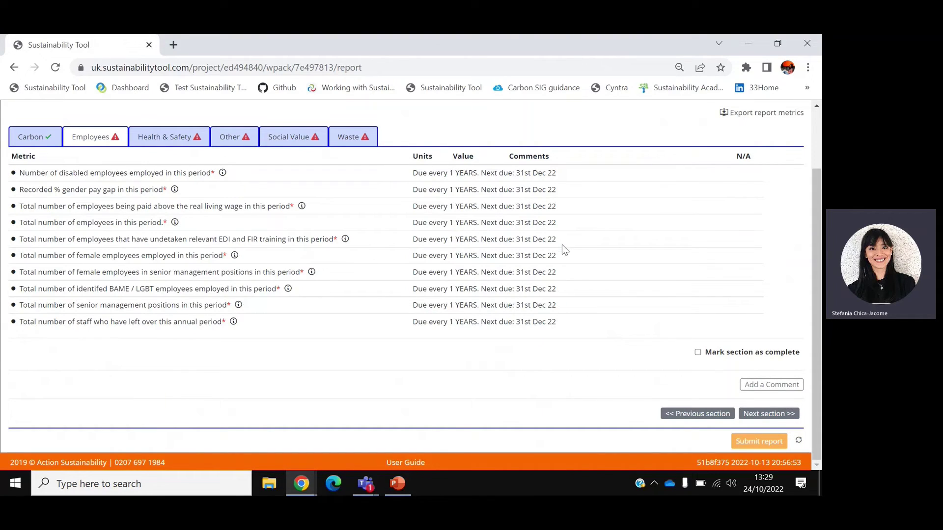
Tick Employees as complete and go to the Health & Safety section
left_click(698, 353)
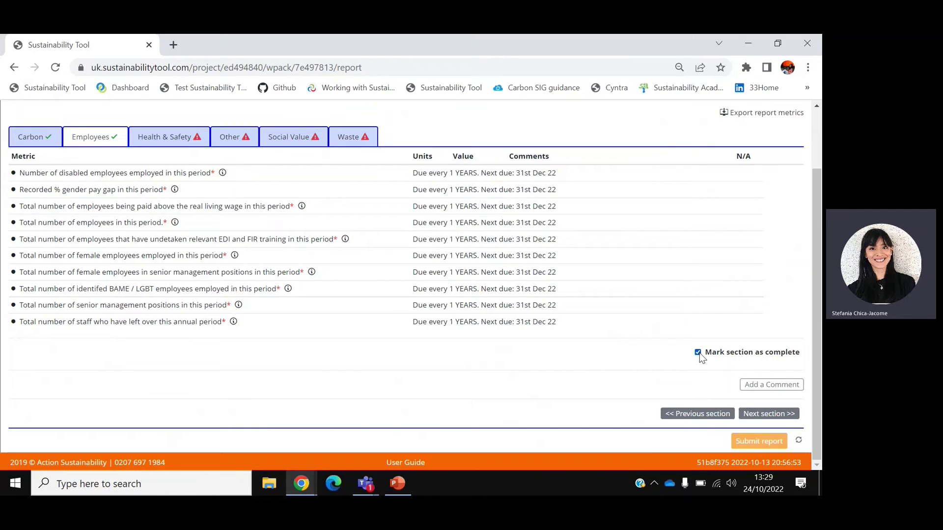
left_click(769, 415)
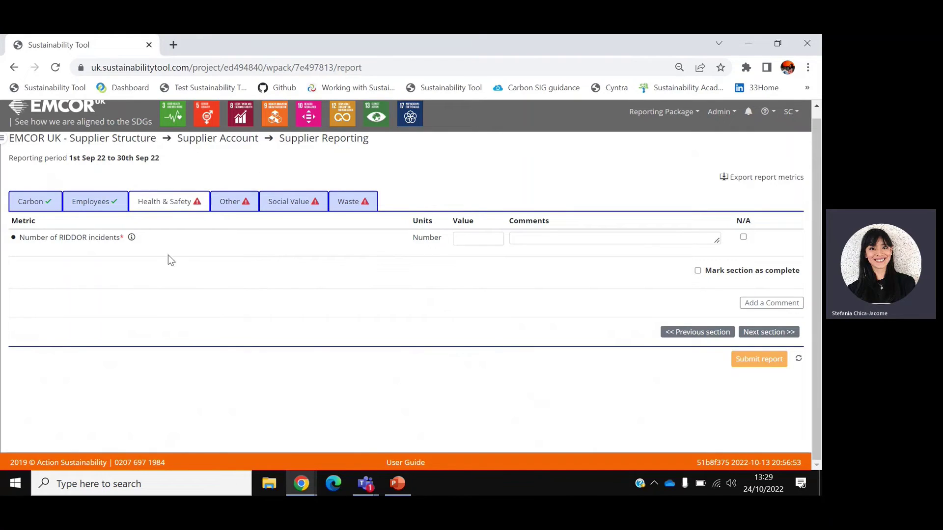
Report 2 RIDDOR incidents with an explanation comment, mark Health & Safety complete, and advance to Other
left_click(475, 242)
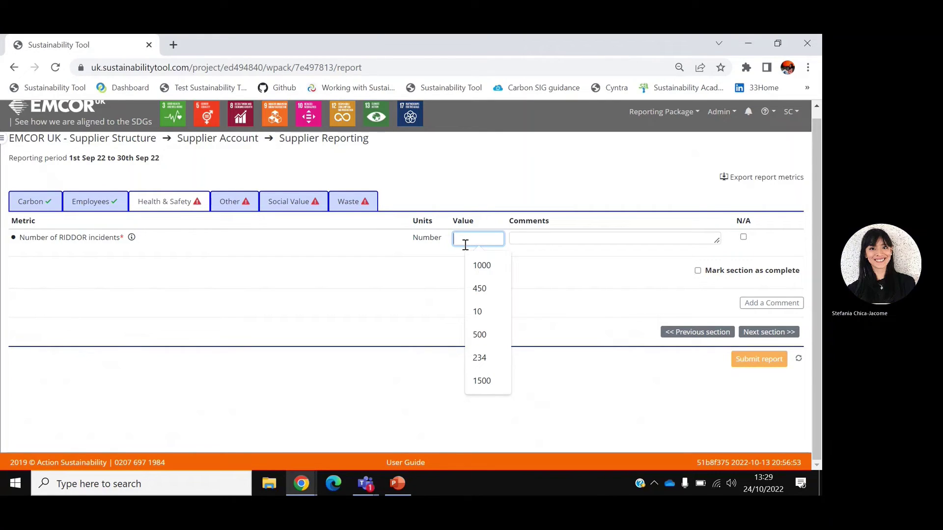
type("2")
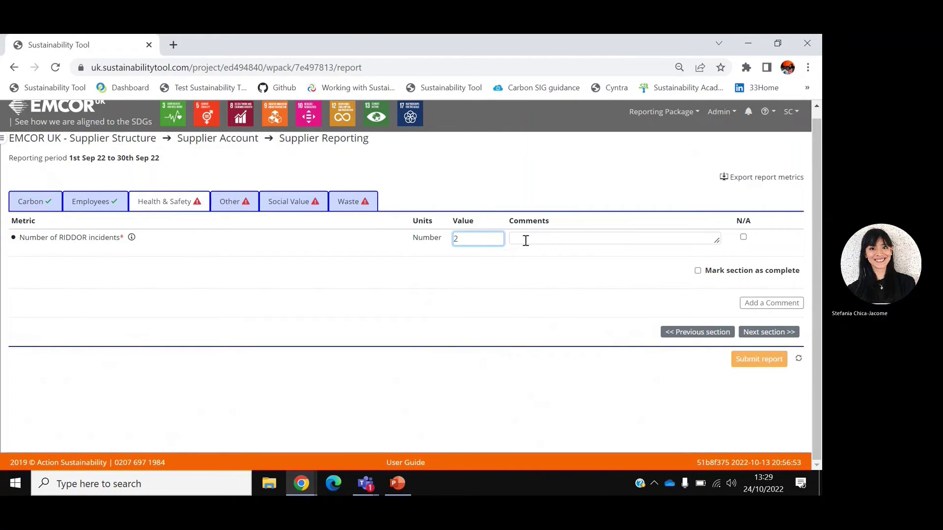
left_click(524, 241)
type("Add")
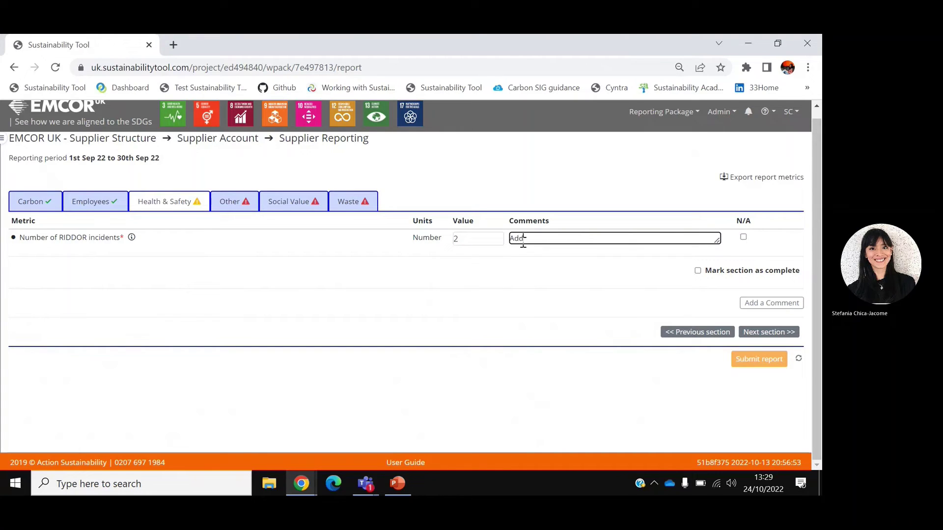
type("rexl")
key("BackSpace")
key("BackSpace")
type("xplanation here")
left_click(698, 271)
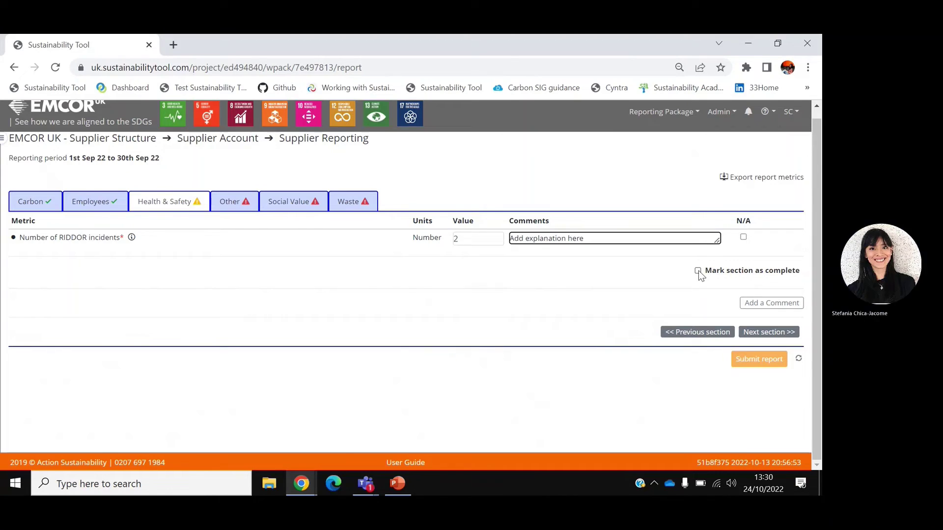
left_click(771, 332)
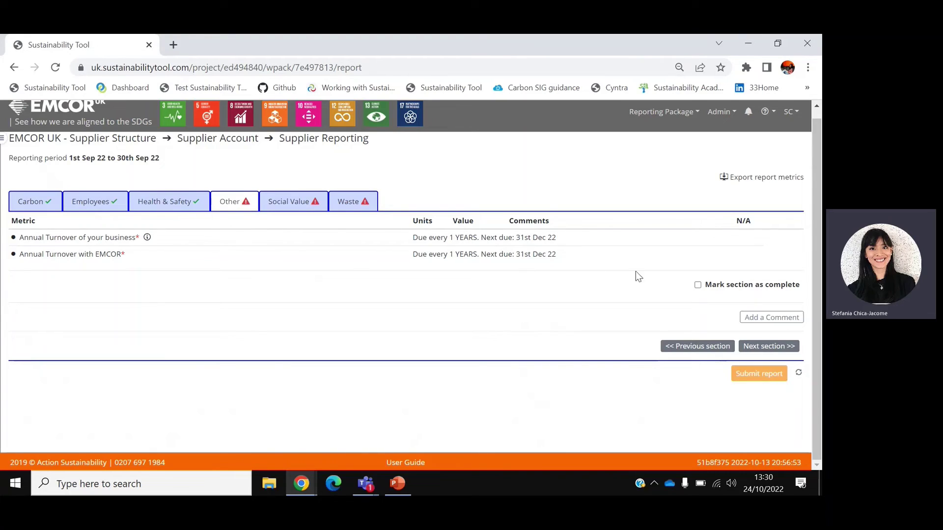
Tick 'Mark section as complete' on Other, then on Social Value
left_click(699, 286)
left_click(768, 346)
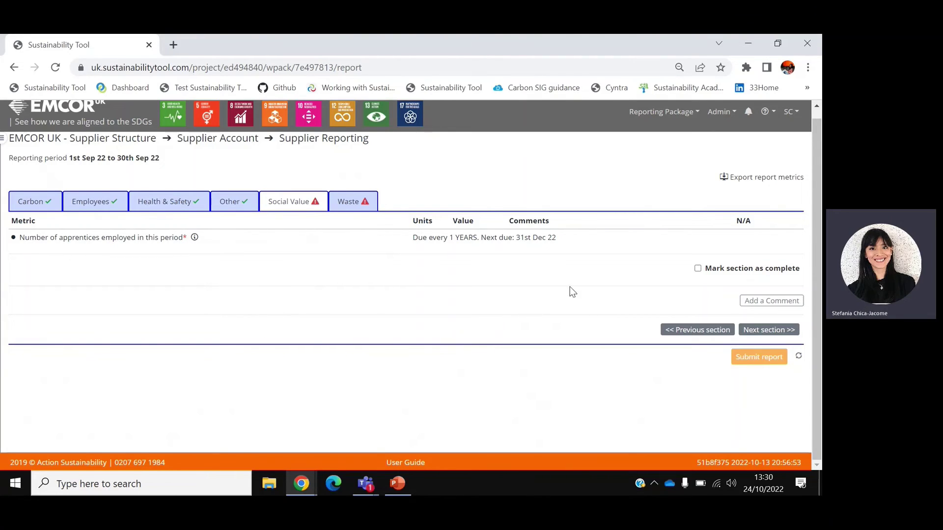
left_click(697, 268)
In the Waste section, enter 5 tonnes composted and 0 recycled
left_click(769, 330)
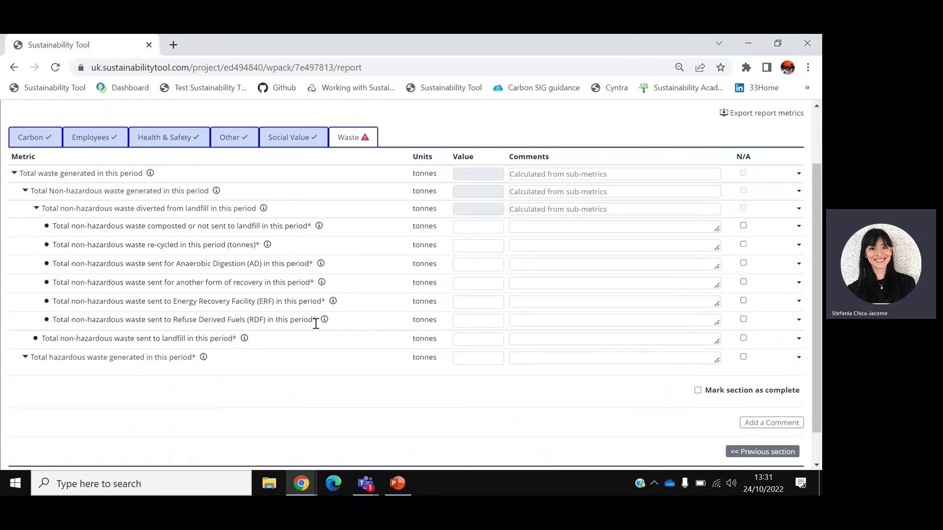
left_click(485, 226)
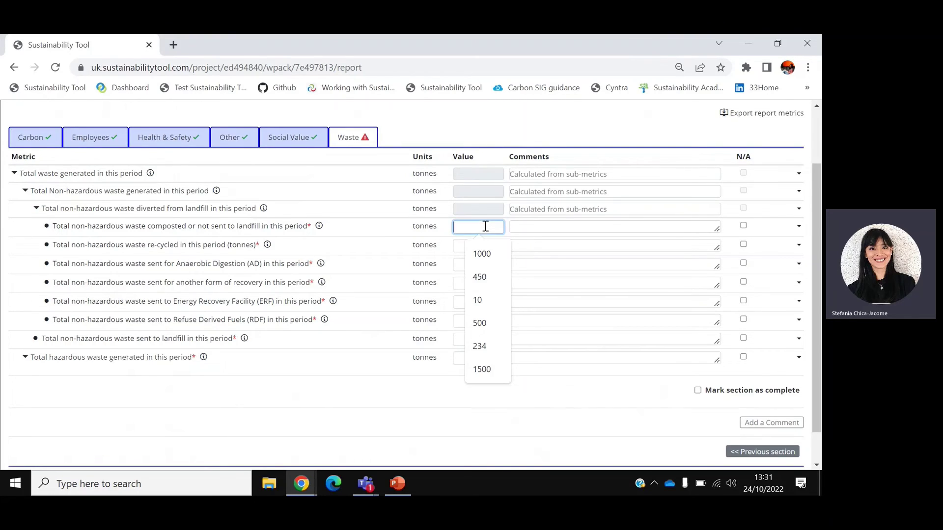
type("5")
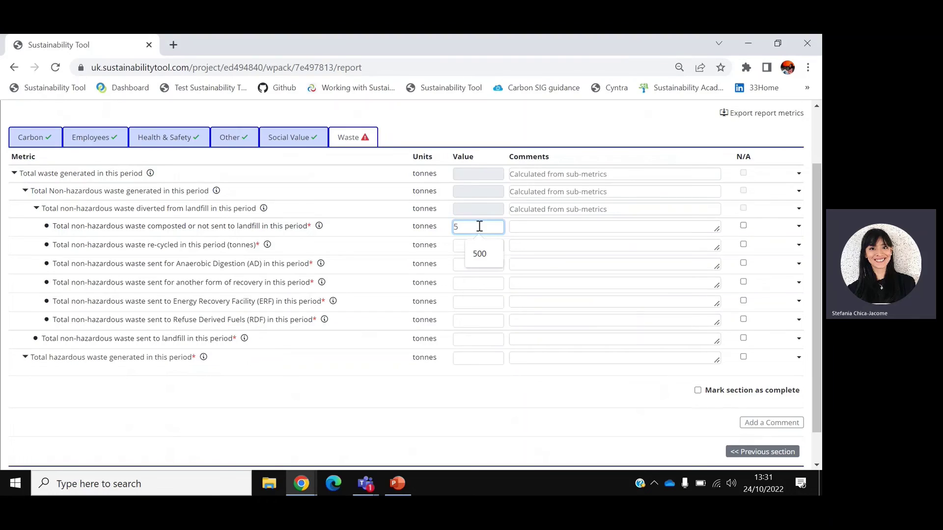
key("Escape")
left_click(459, 248)
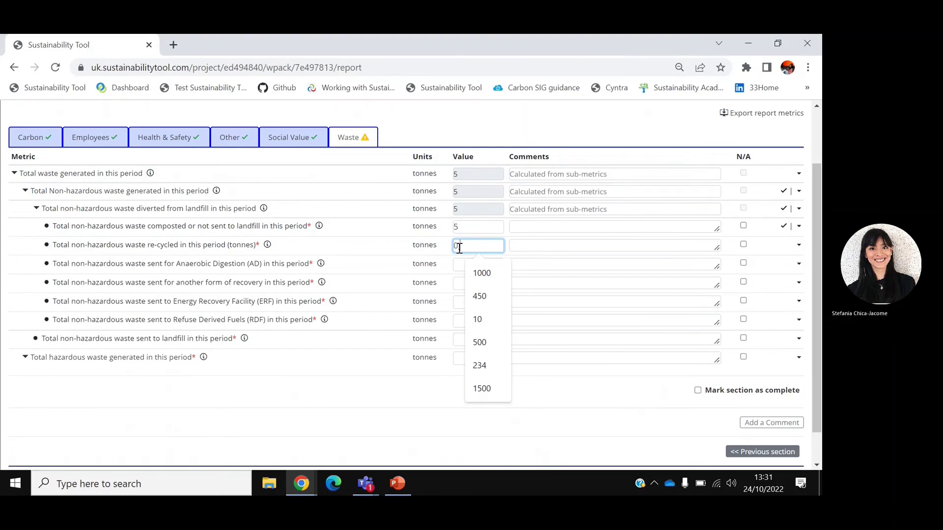
type("0.2")
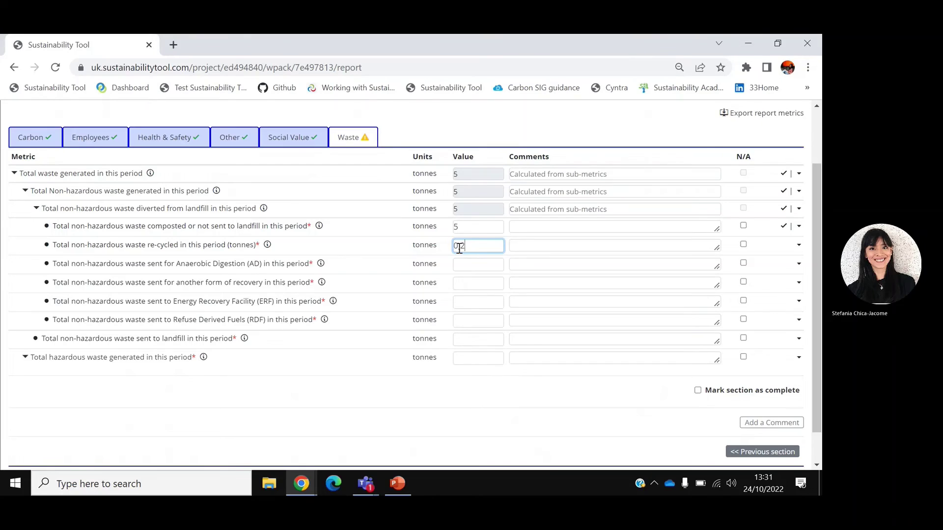
Mark other forms of recovery and Energy Recovery Facility N/A, then mark Waste complete
left_click(744, 283)
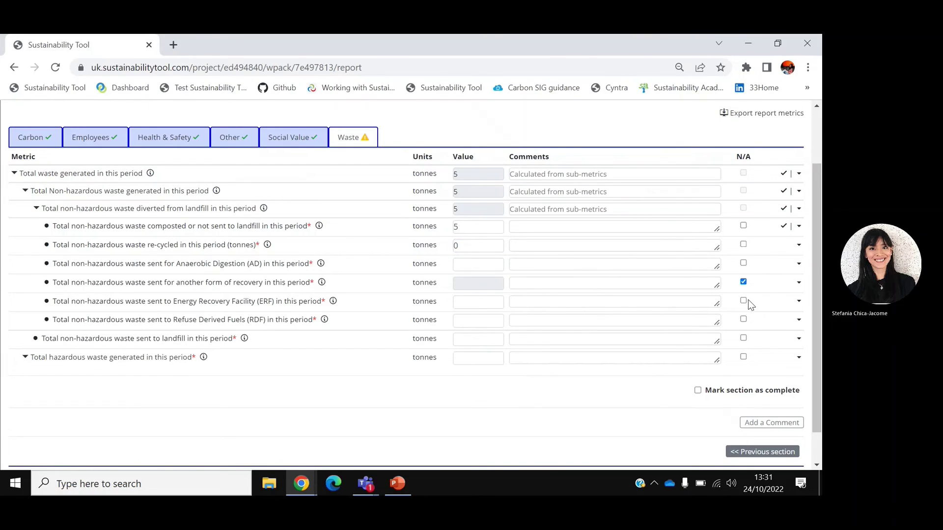
left_click(744, 301)
left_click(697, 390)
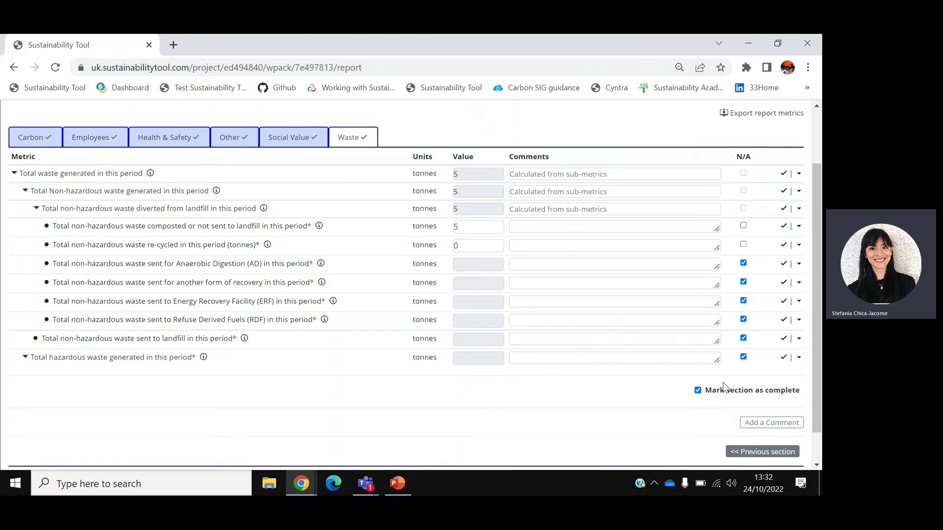
scroll(708, 389, "down", 1)
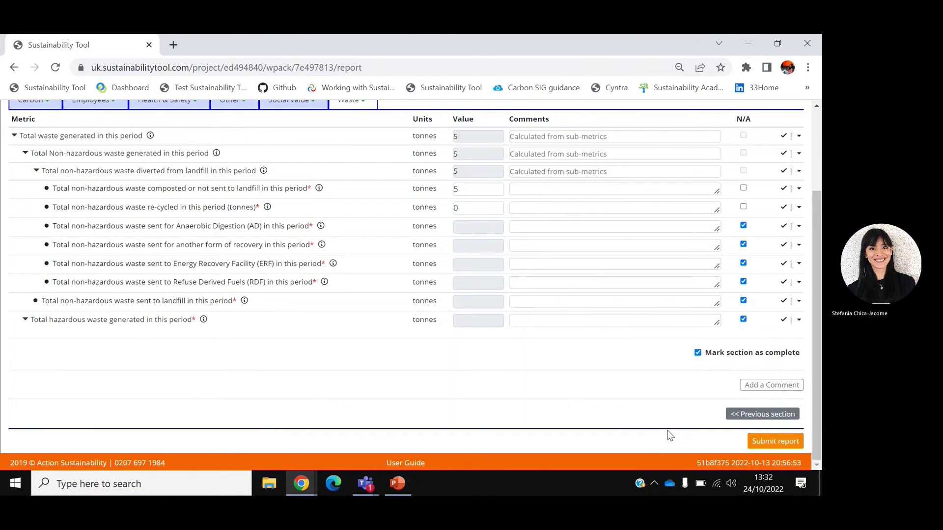
Submit the September 2022 report with the comment 'Data submitted', confirm, and close the success message
left_click(775, 442)
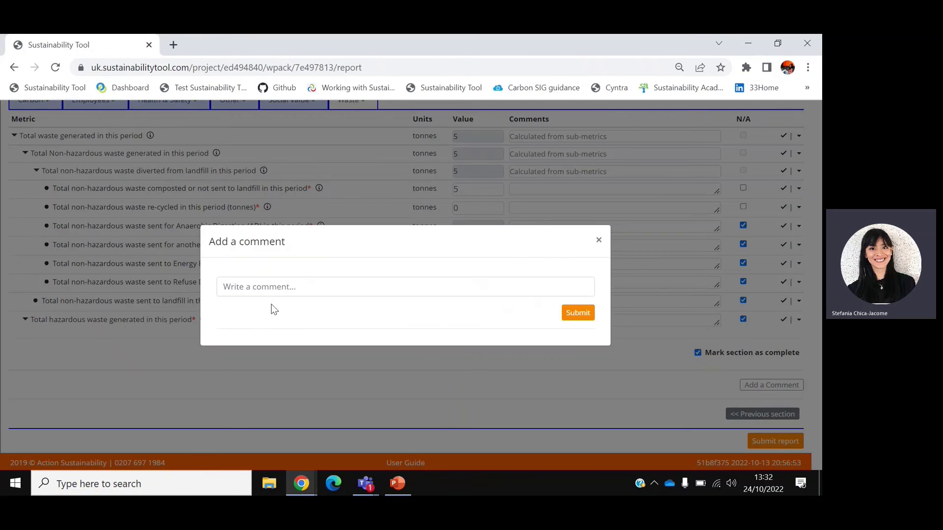
left_click(301, 286)
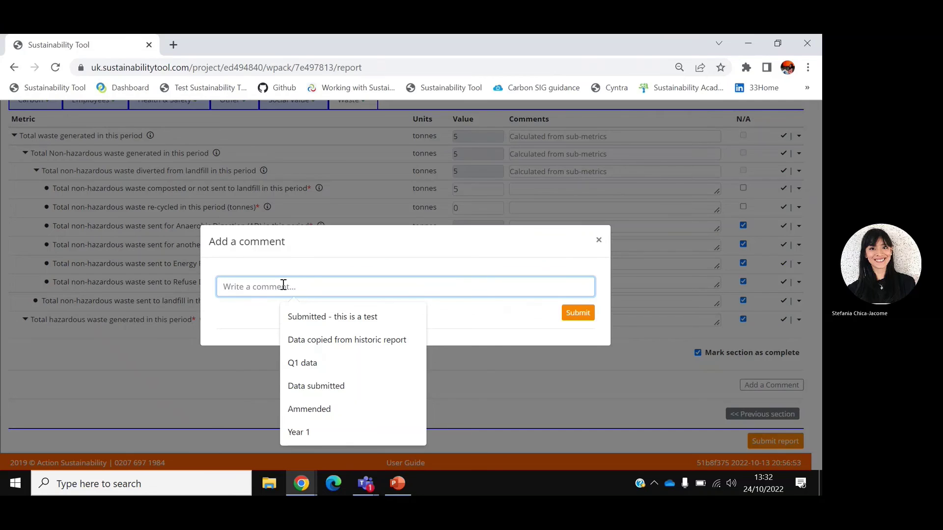
type("Data sy")
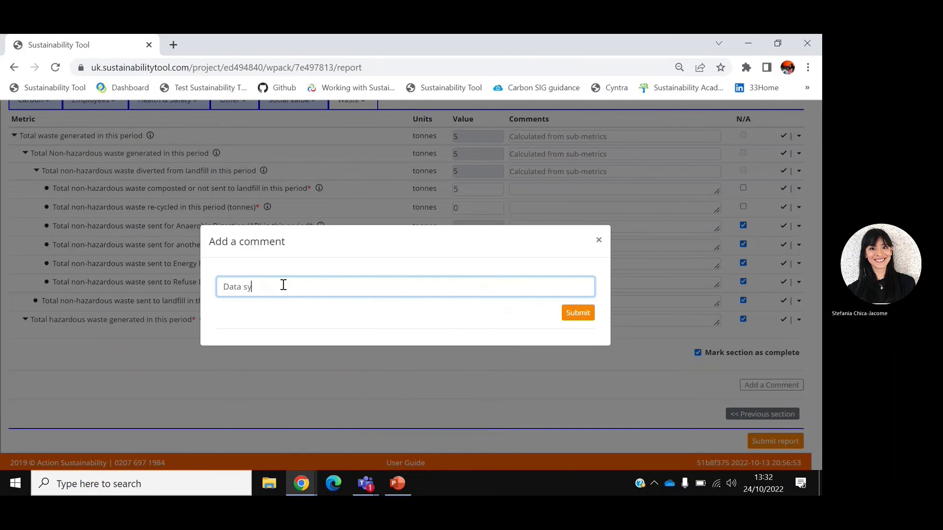
key("BackSpace")
type("ubmi")
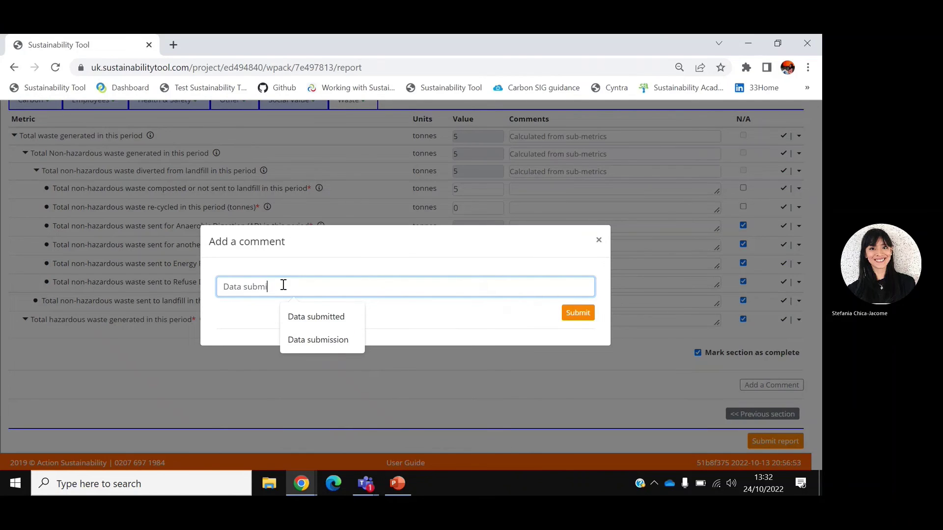
type("t")
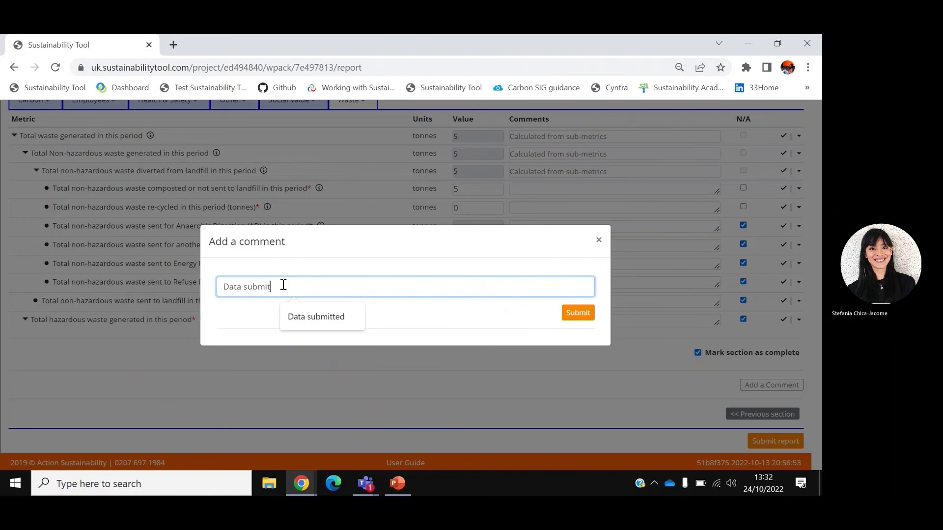
type("ted")
left_click(599, 343)
left_click(580, 314)
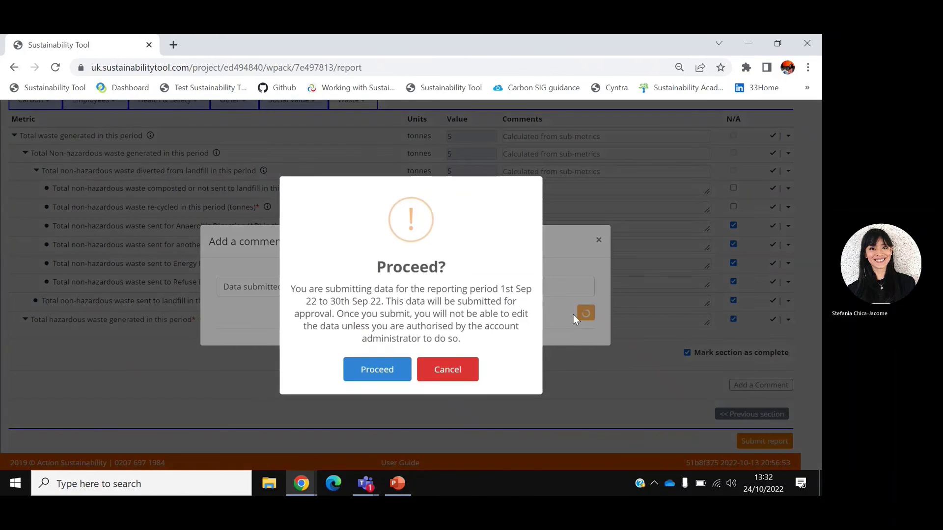
left_click(368, 370)
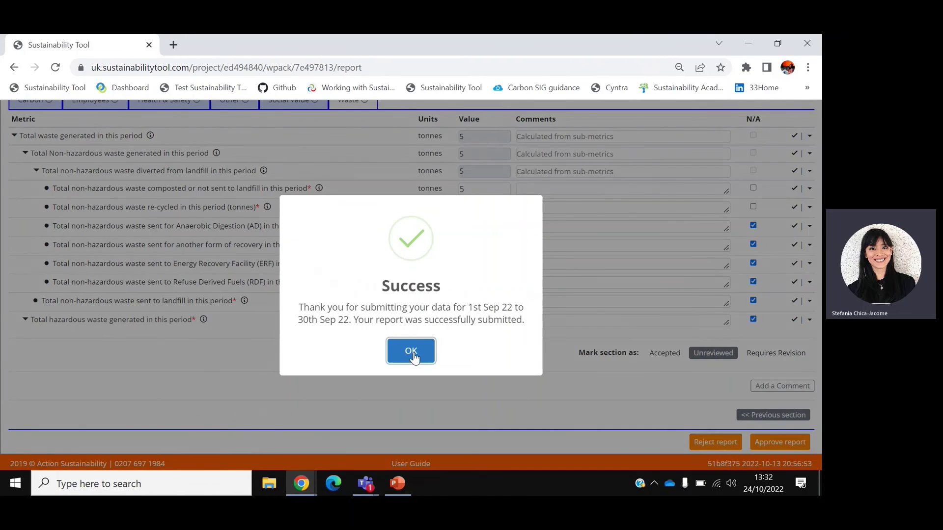
left_click(412, 352)
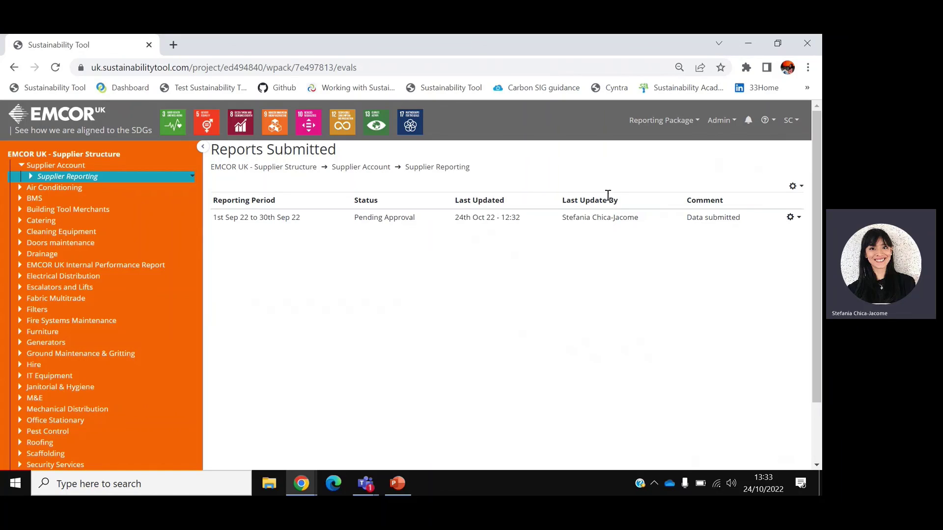
View the pending Sep 22 report from its actions menu and review its Carbon figures
left_click(790, 218)
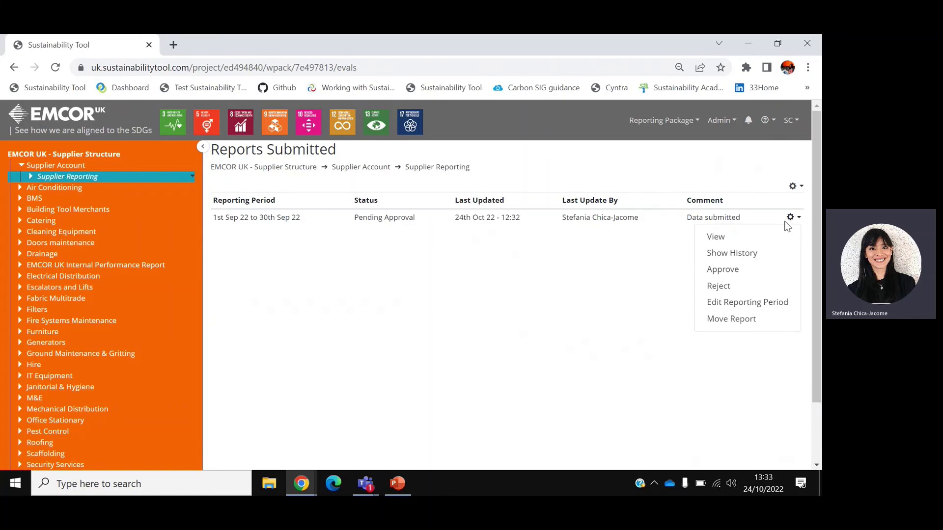
left_click(746, 245)
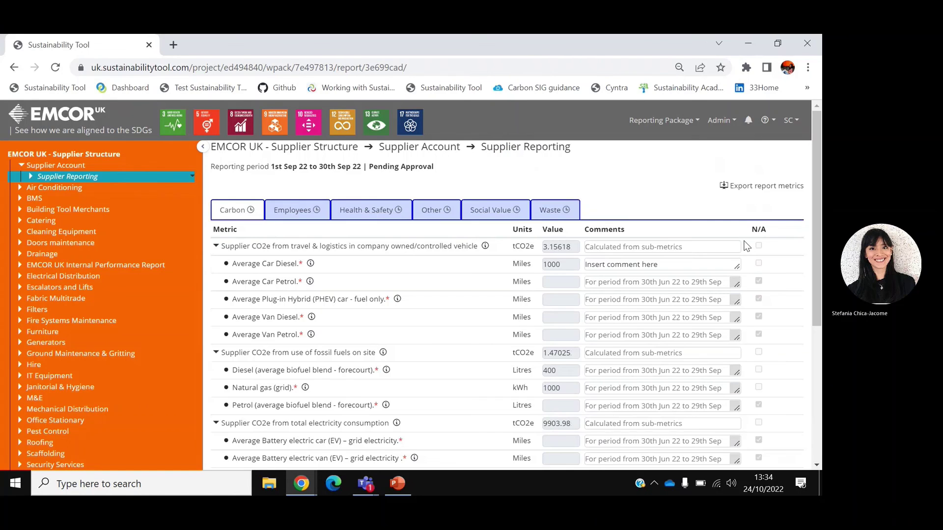
scroll(747, 249, "down", 1)
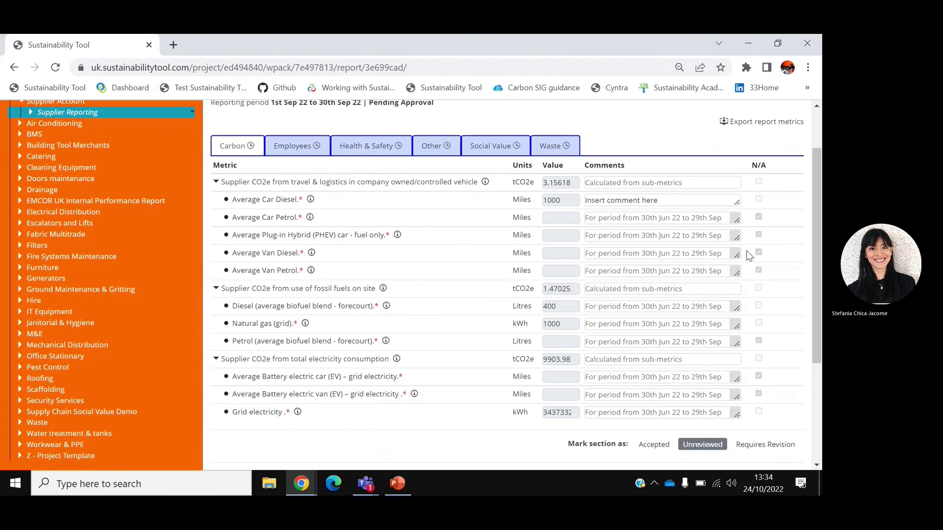
scroll(746, 253, "up", 1)
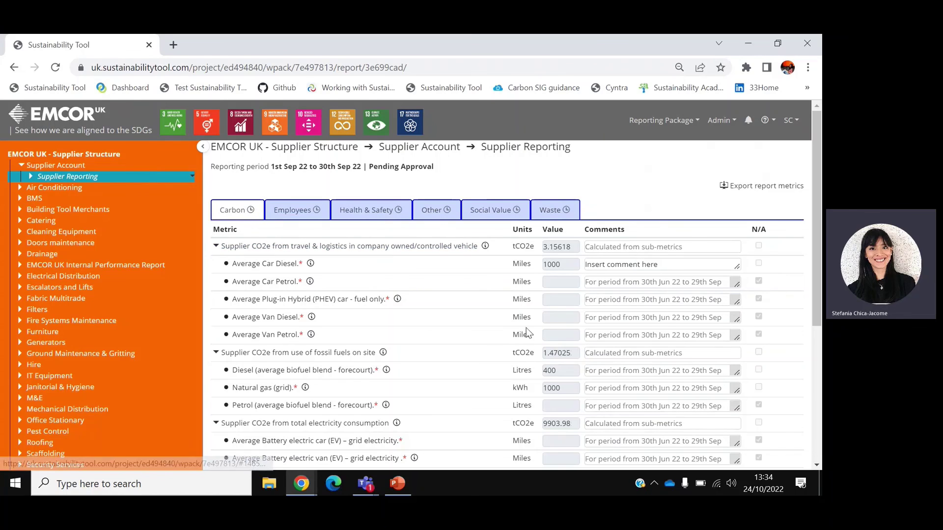
Approve the Sep 22 report with the comment 'Approved' and close the success message
scroll(526, 328, "down", 4)
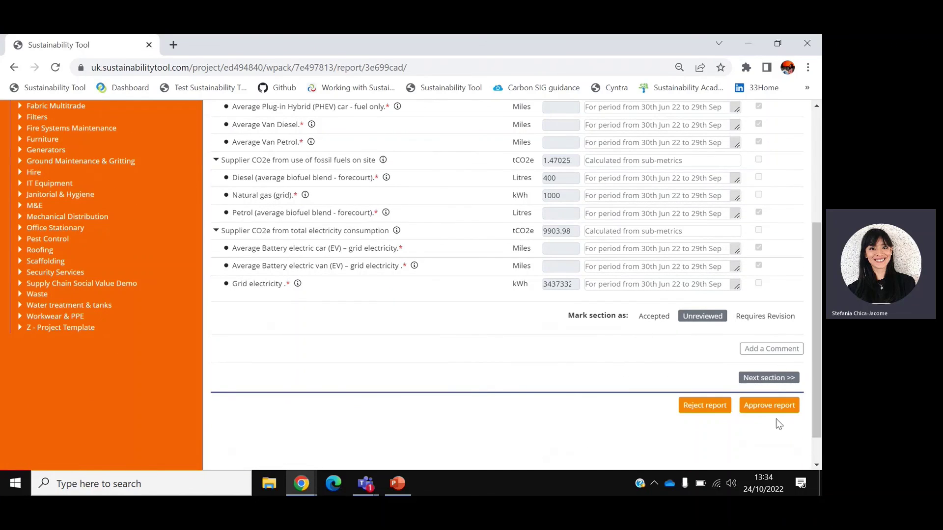
left_click(775, 413)
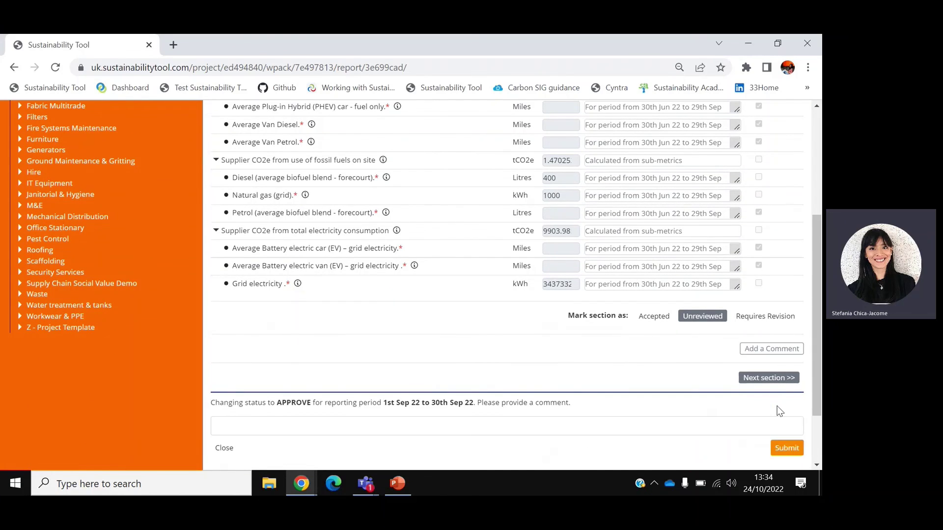
left_click(265, 422)
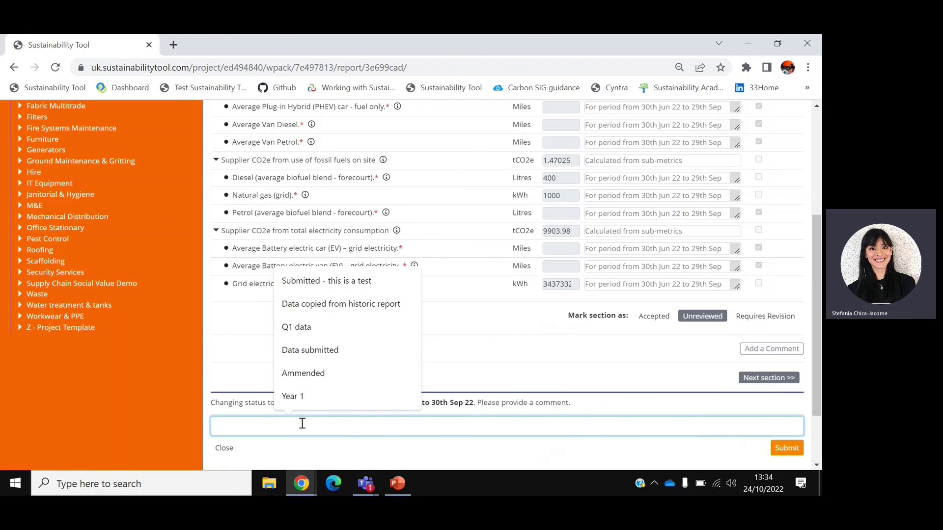
type("Appro")
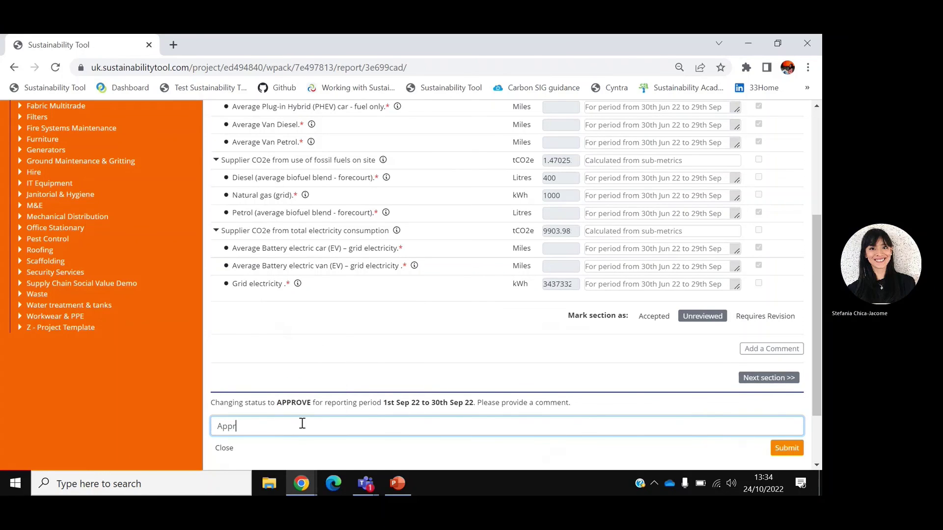
type("ved")
left_click(786, 448)
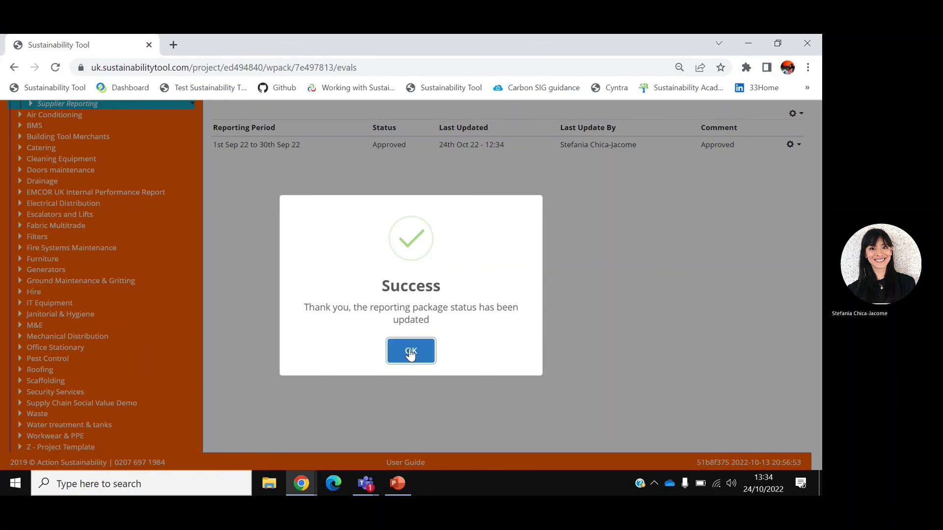
left_click(411, 352)
key("alt+Tab")
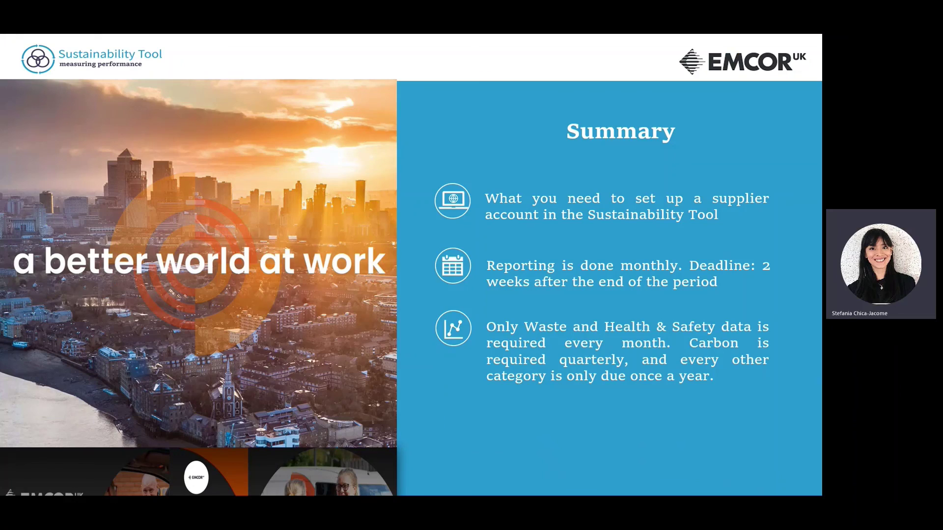